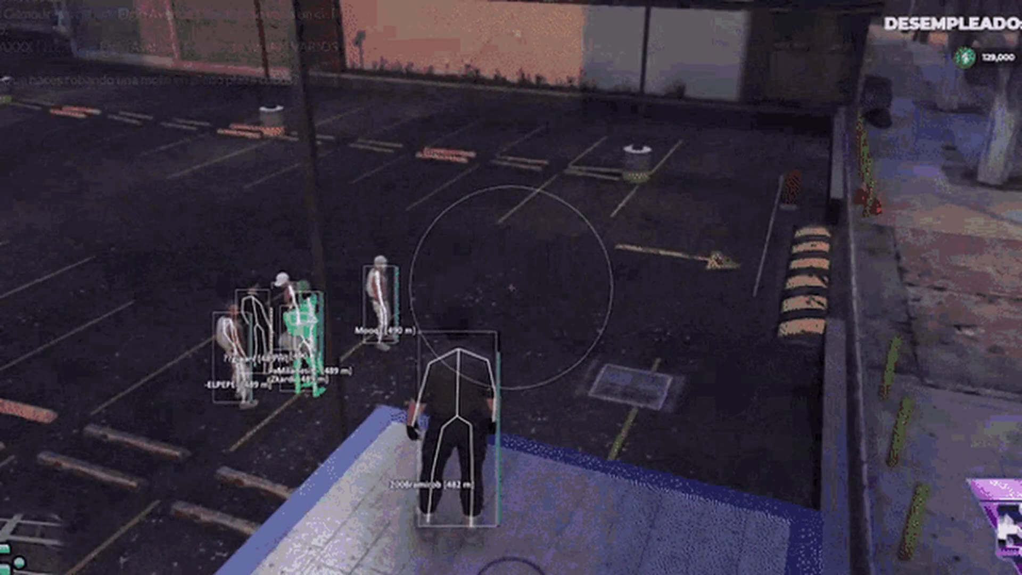
{"action": "key", "text": "Insert"}
{"action": "left_click", "coordinate": [575, 238]}
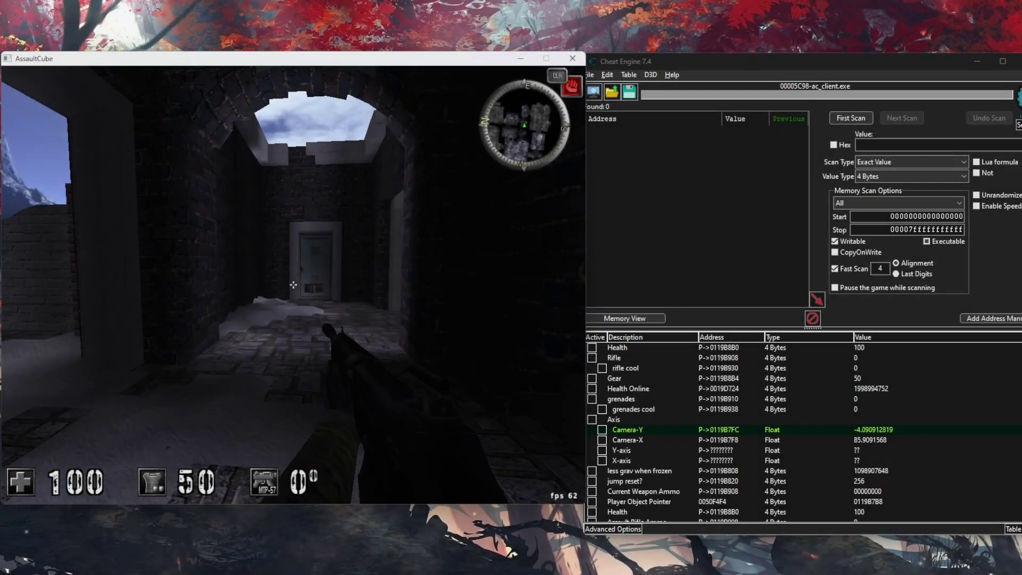
Step: Set the Rifle ammo value to 100 in Cheat Engine and test-fire the rifle in AssaultCube
{"action": "key", "text": "w"}
{"action": "key", "text": "alt+Tab"}
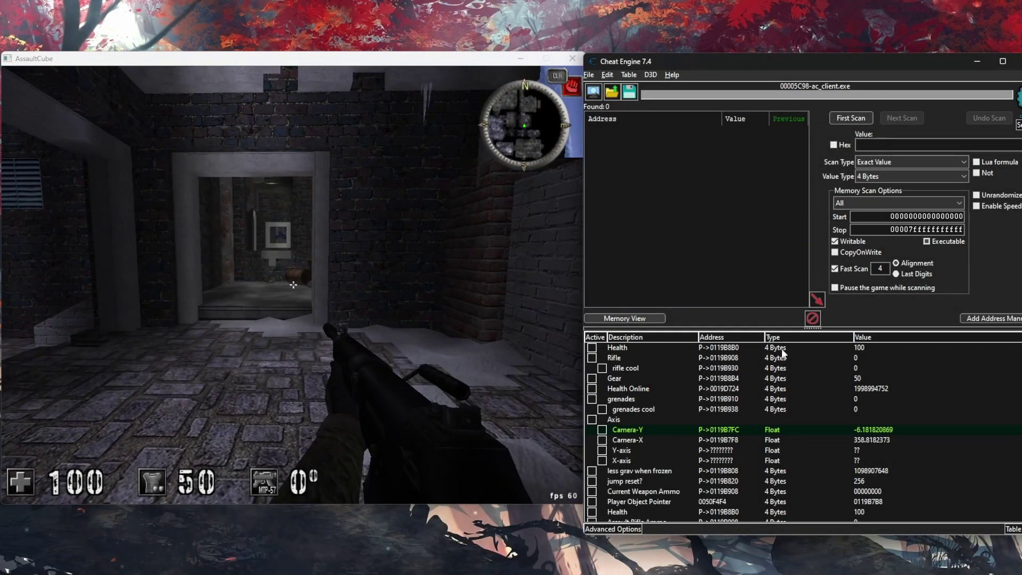
{"action": "double_click", "coordinate": [855, 358]}
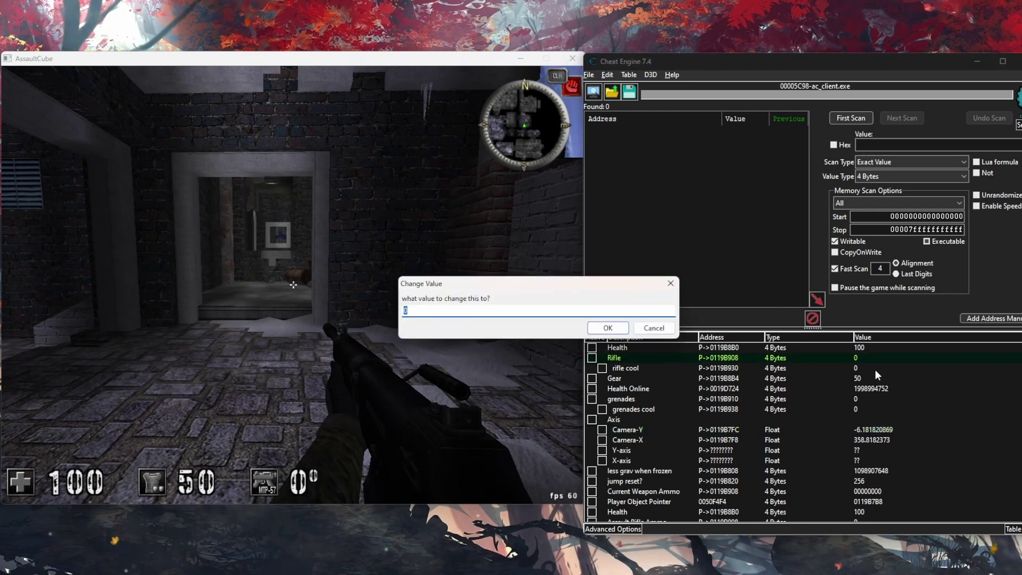
{"action": "key", "text": "Return"}
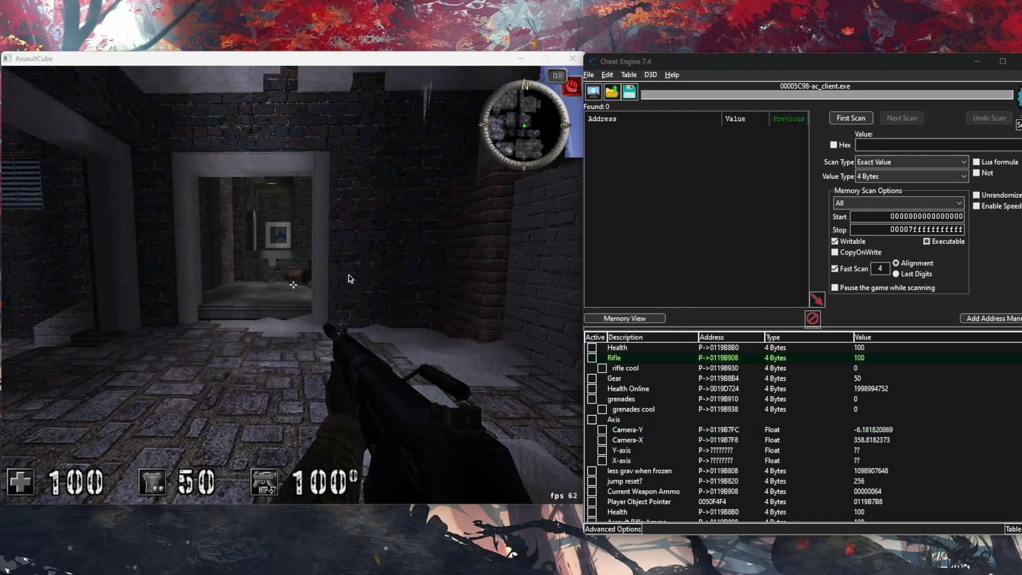
{"action": "left_click", "coordinate": [294, 285]}
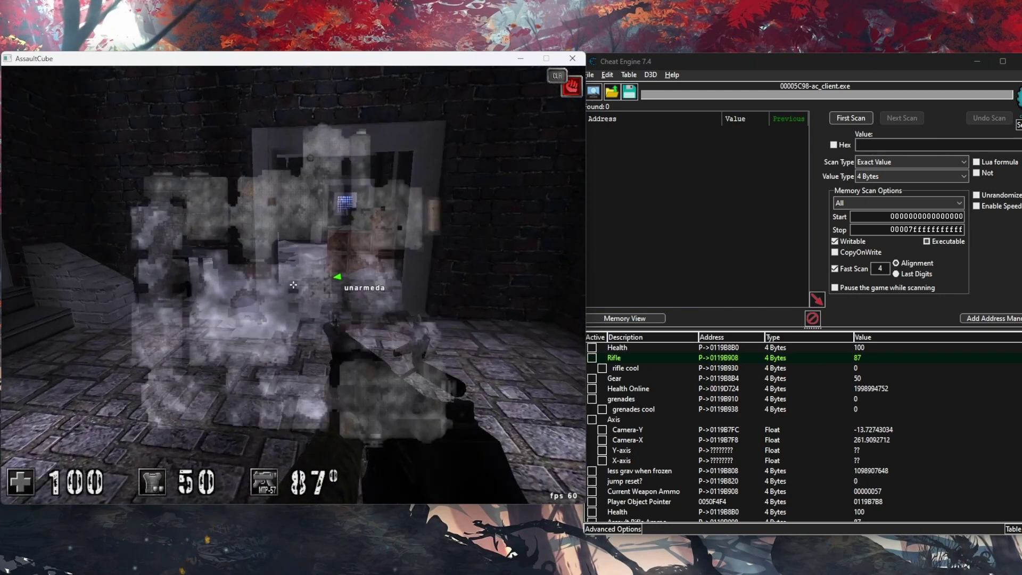
Step: Freeze the rifle cool value in Cheat Engine, return to AssaultCube and test the weapons by firing
{"action": "key", "text": "alt+Tab"}
{"action": "left_click", "coordinate": [602, 367]}
{"action": "left_click", "coordinate": [369, 303]}
{"action": "key", "text": "2"}
{"action": "left_click", "coordinate": [293, 285]}
{"action": "left_click", "coordinate": [293, 285]}
Step: Set the grenades value to 100 in Cheat Engine and throw grenades in AssaultCube
{"action": "key", "text": "alt+Tab"}
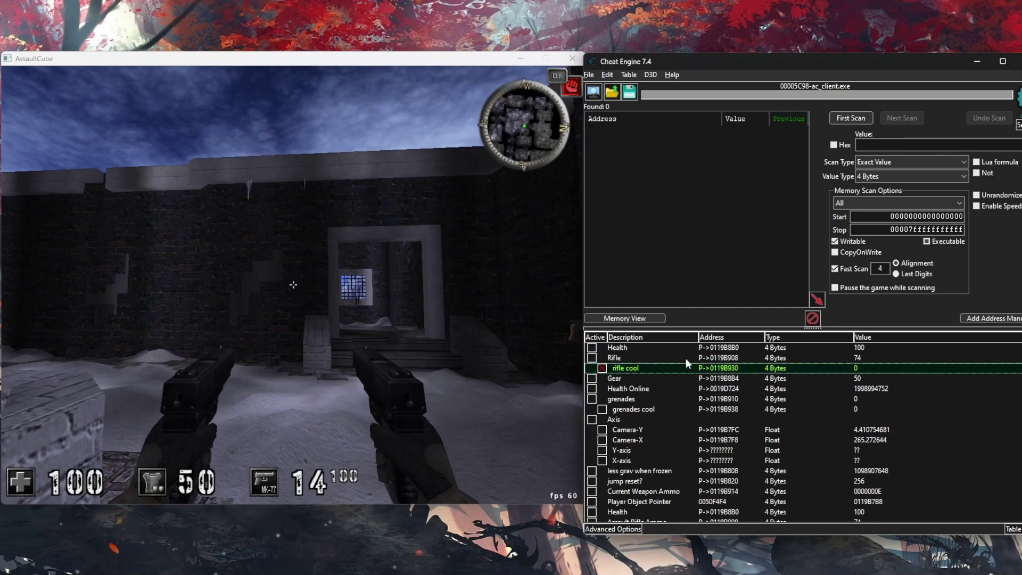
{"action": "double_click", "coordinate": [877, 401]}
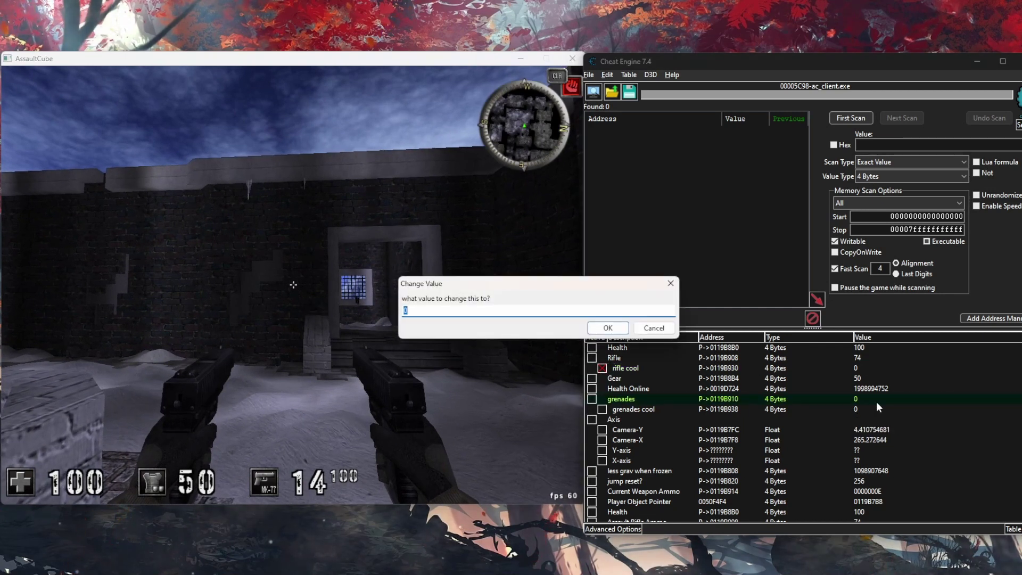
{"action": "type", "text": "1"}
{"action": "key", "text": "Return"}
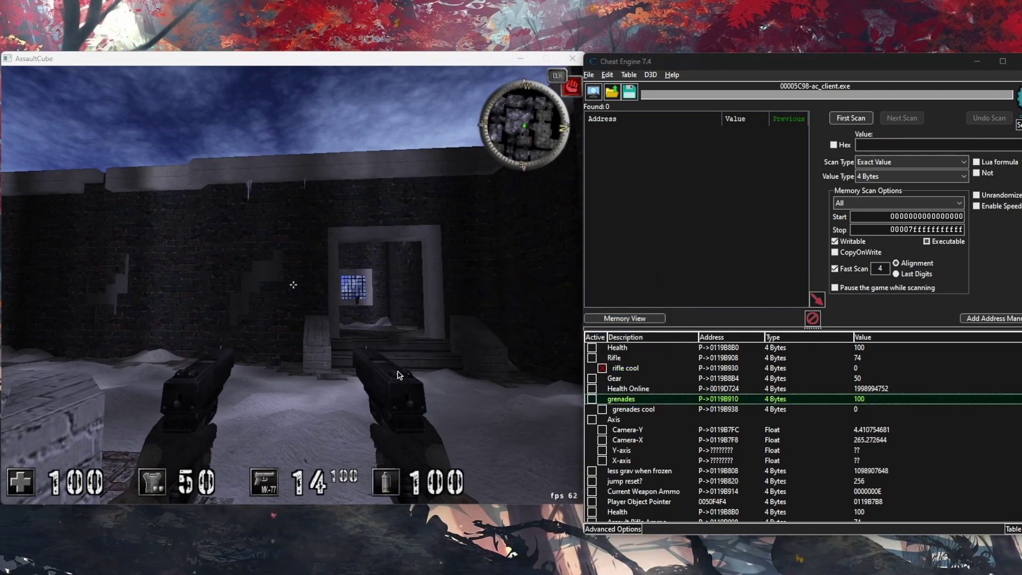
{"action": "left_click", "coordinate": [294, 285]}
{"action": "key", "text": "3"}
{"action": "key", "text": "4"}
{"action": "left_click", "coordinate": [294, 284]}
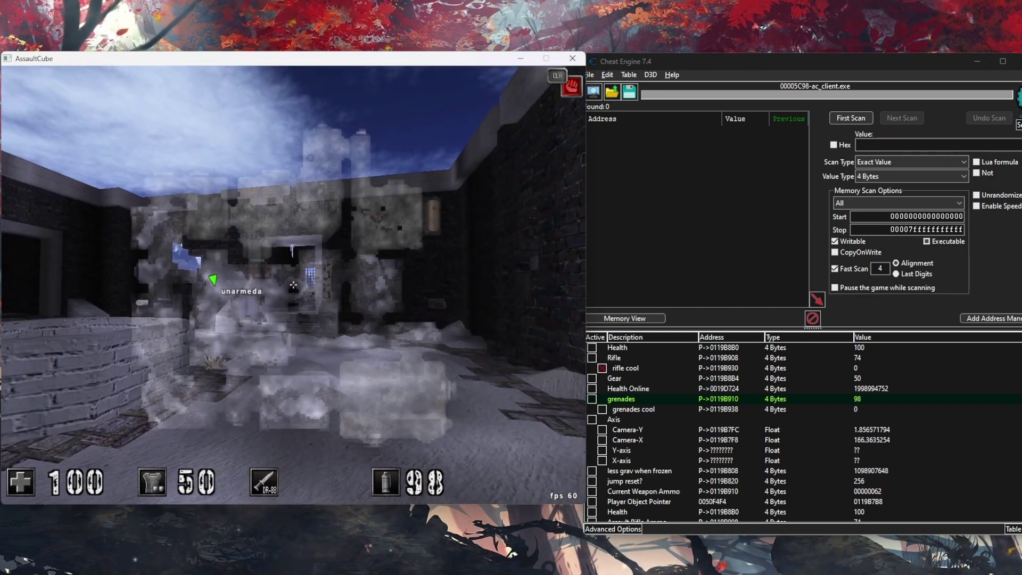
Step: Freeze the grenades cool value in Cheat Engine and throw several grenades in quick succession in AssaultCube
{"action": "key", "text": "alt+Tab"}
{"action": "left_click", "coordinate": [602, 409]}
{"action": "key", "text": "alt+Tab"}
{"action": "left_click", "coordinate": [294, 285]}
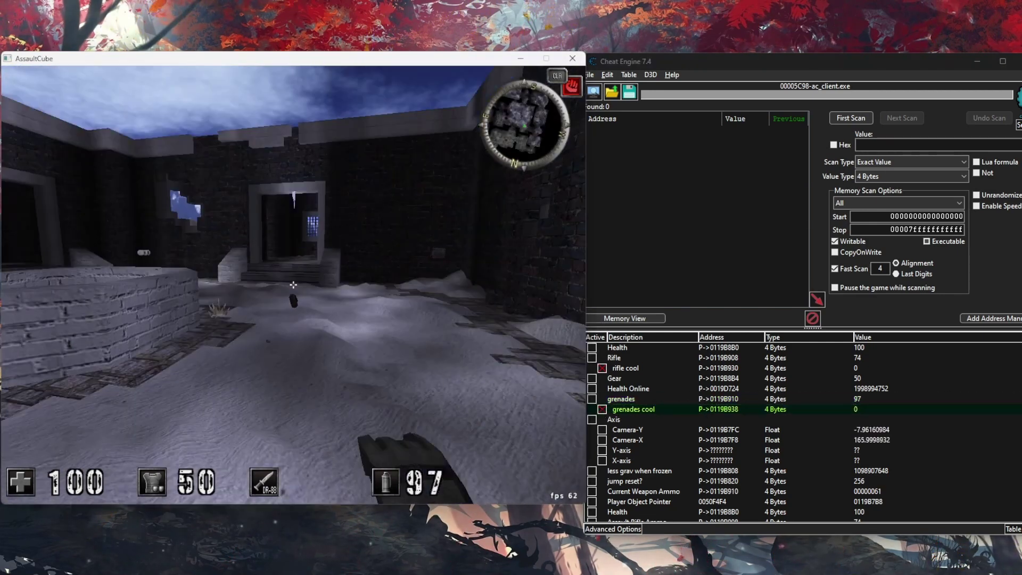
{"action": "left_click", "coordinate": [293, 285]}
{"action": "left_click", "coordinate": [293, 285]}
{"action": "left_click", "coordinate": [294, 285]}
{"action": "left_click", "coordinate": [294, 285]}
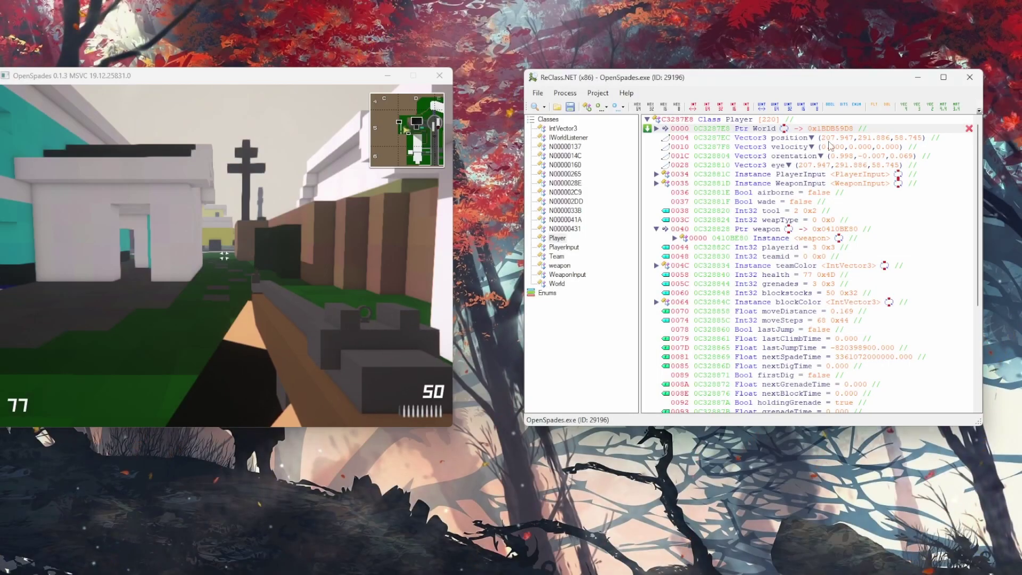
Step: In ReClass.NET, set the first component of the Player class's position vector to 215
{"action": "double_click", "coordinate": [836, 138]}
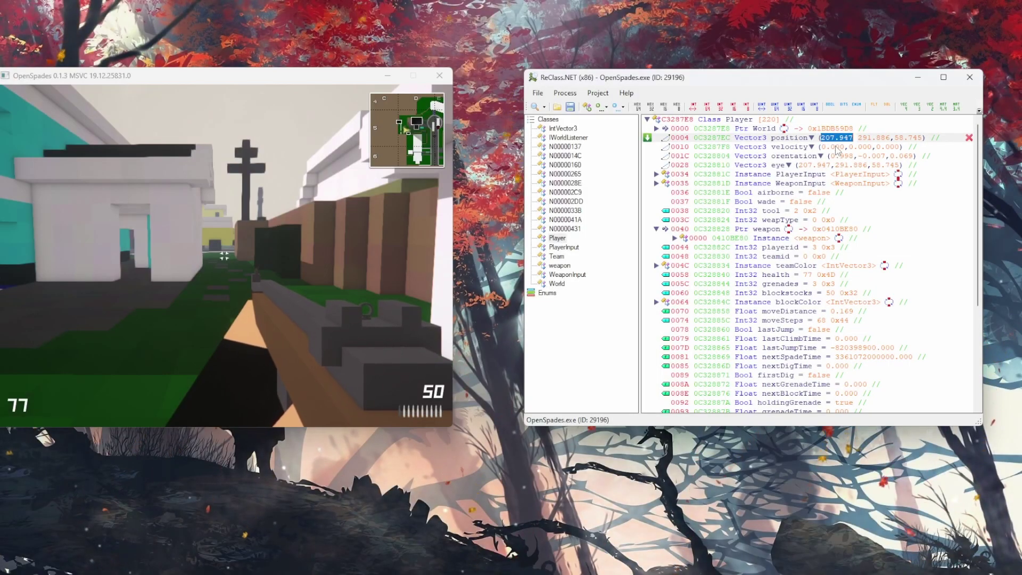
{"action": "type", "text": "215"}
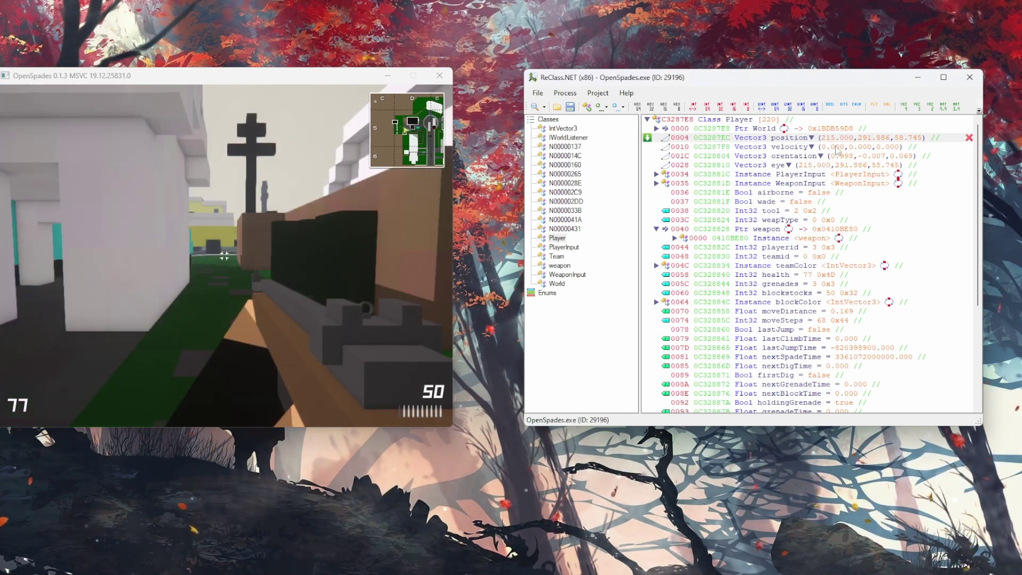
{"action": "left_click", "coordinate": [837, 148]}
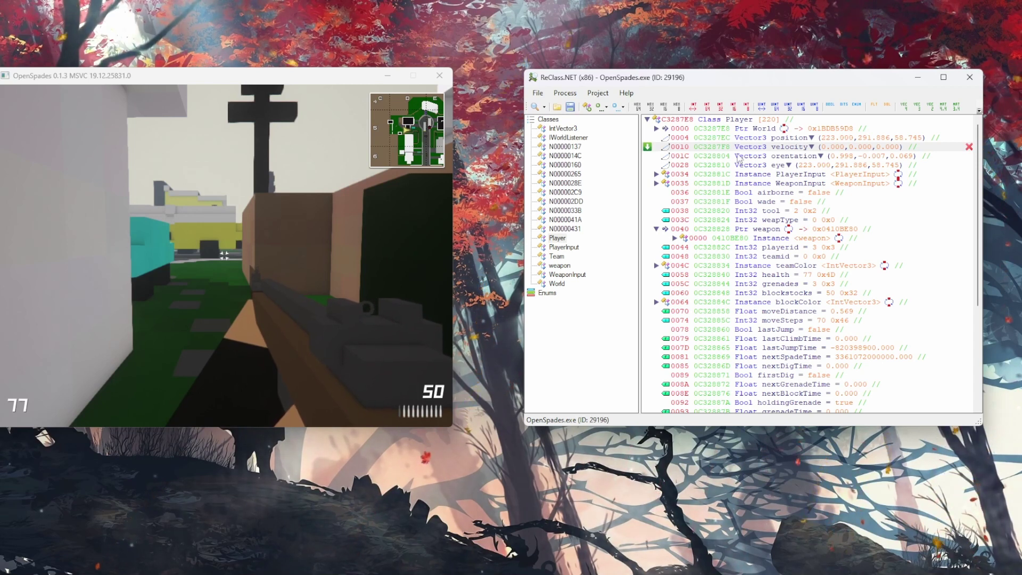
Step: Expand the Player's World pointer and set the fog color's R value to 0 and B value to 255
{"action": "left_click", "coordinate": [657, 129]}
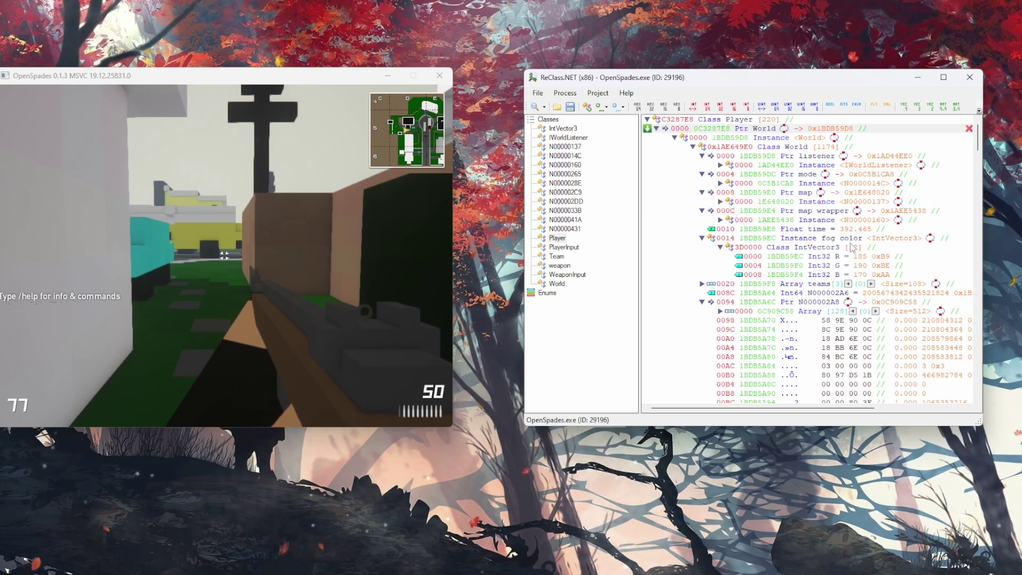
{"action": "double_click", "coordinate": [860, 256]}
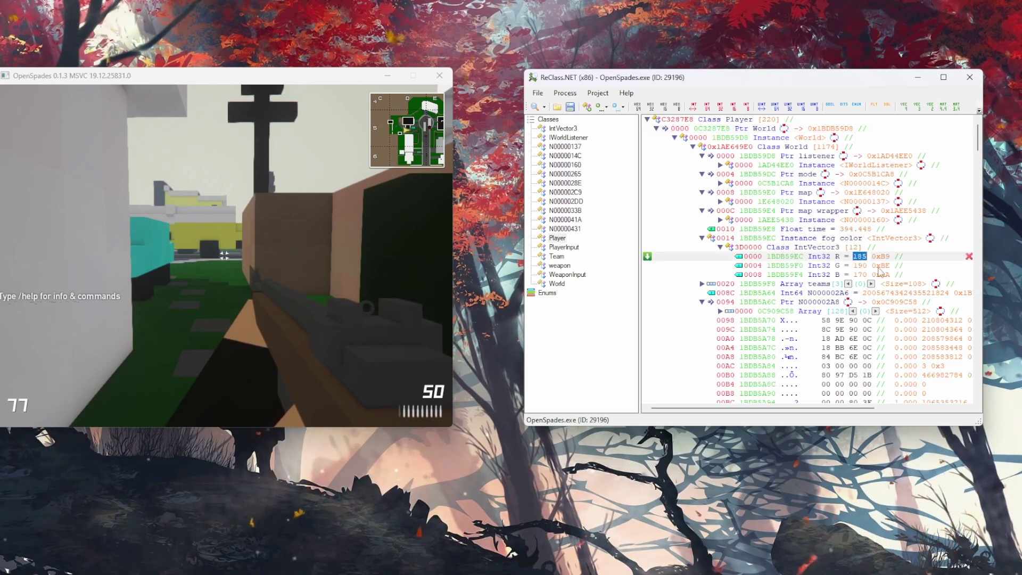
{"action": "type", "text": "0"}
{"action": "key", "text": "Return"}
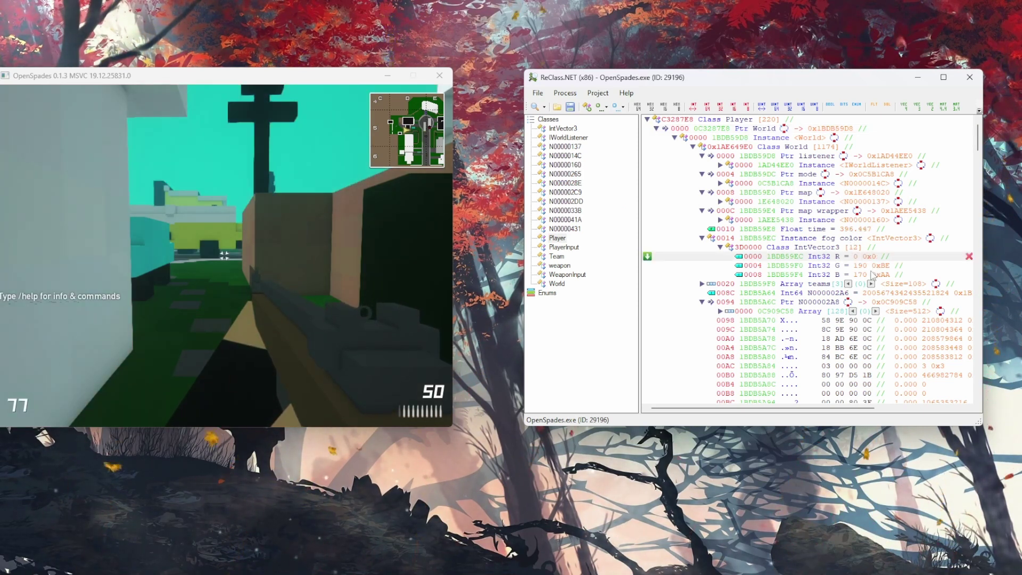
{"action": "double_click", "coordinate": [863, 274]}
{"action": "type", "text": "255"}
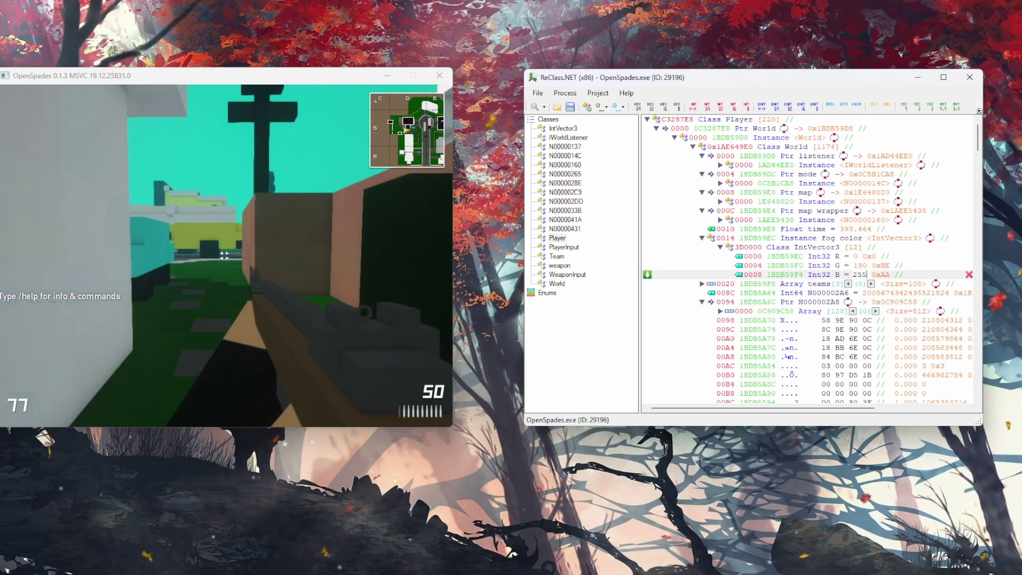
{"action": "key", "text": "Return"}
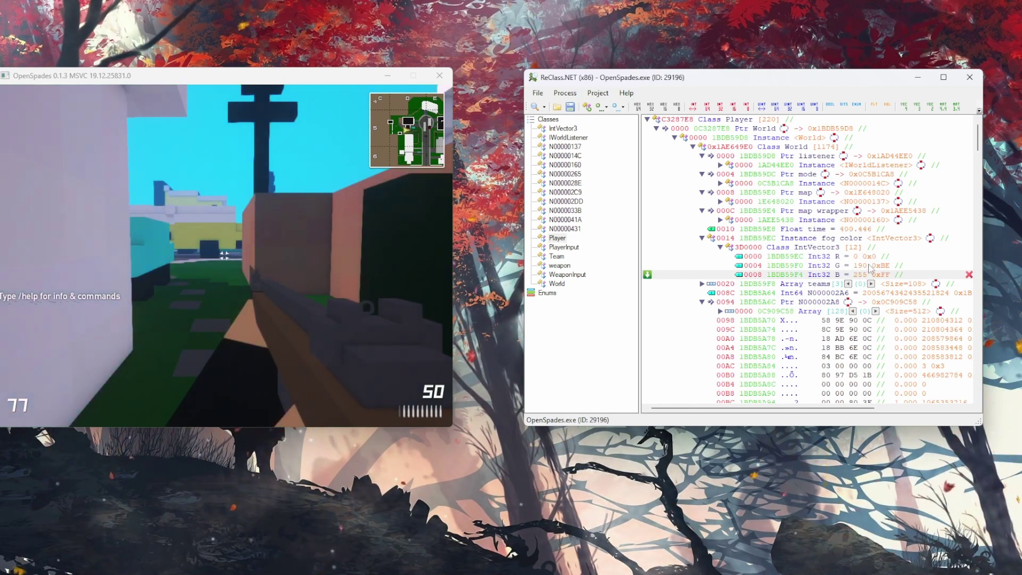
Step: Set the fog color's G value to 1 and collapse the World structure back to the Player fields
{"action": "double_click", "coordinate": [861, 266]}
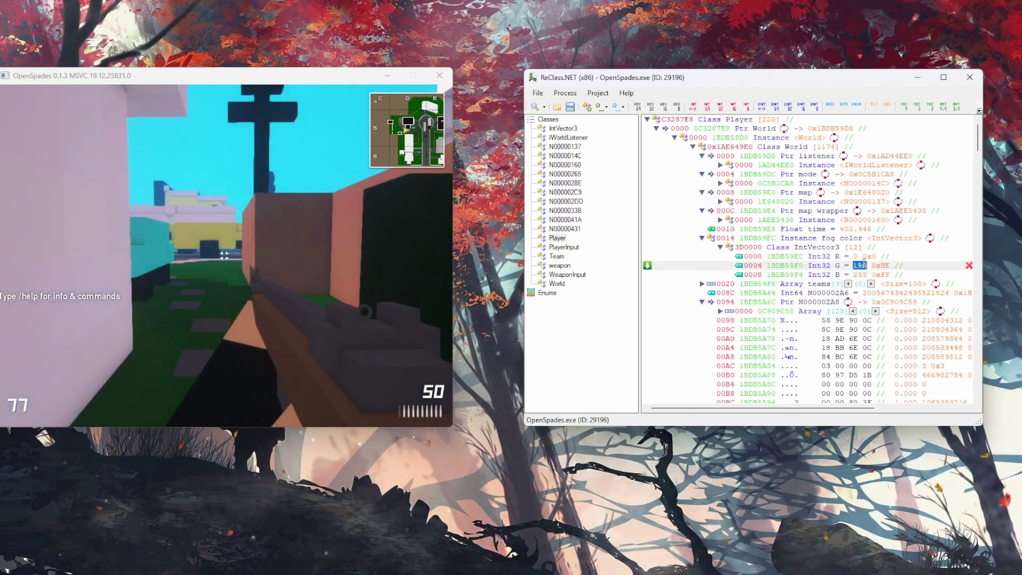
{"action": "type", "text": "1"}
{"action": "key", "text": "Return"}
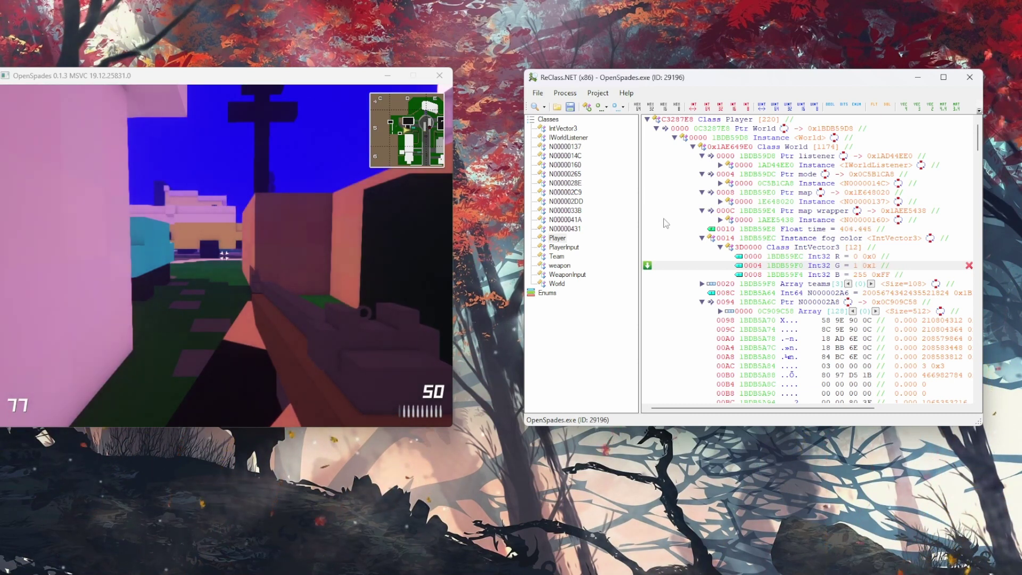
{"action": "left_click", "coordinate": [702, 238]}
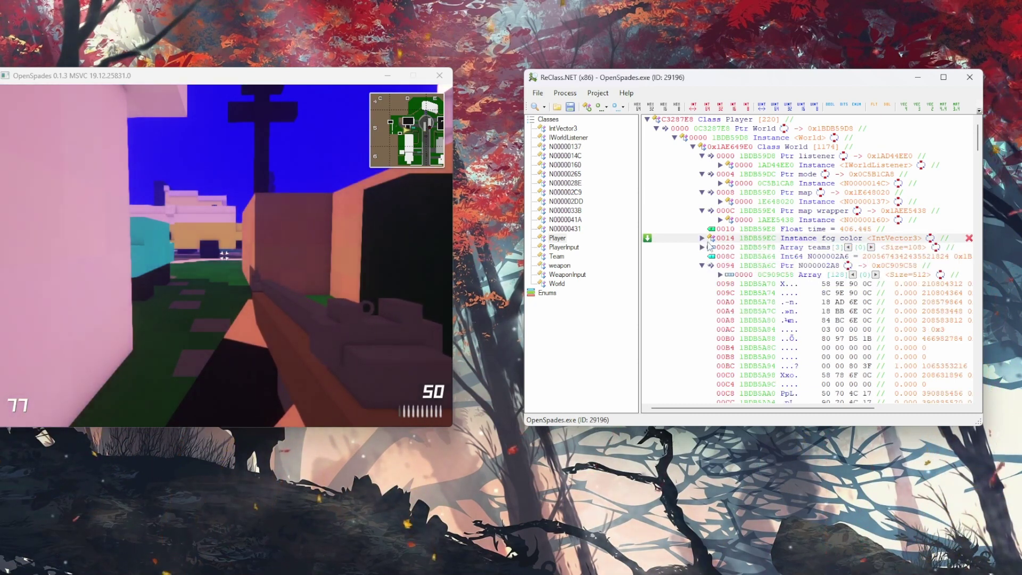
{"action": "left_click", "coordinate": [657, 128]}
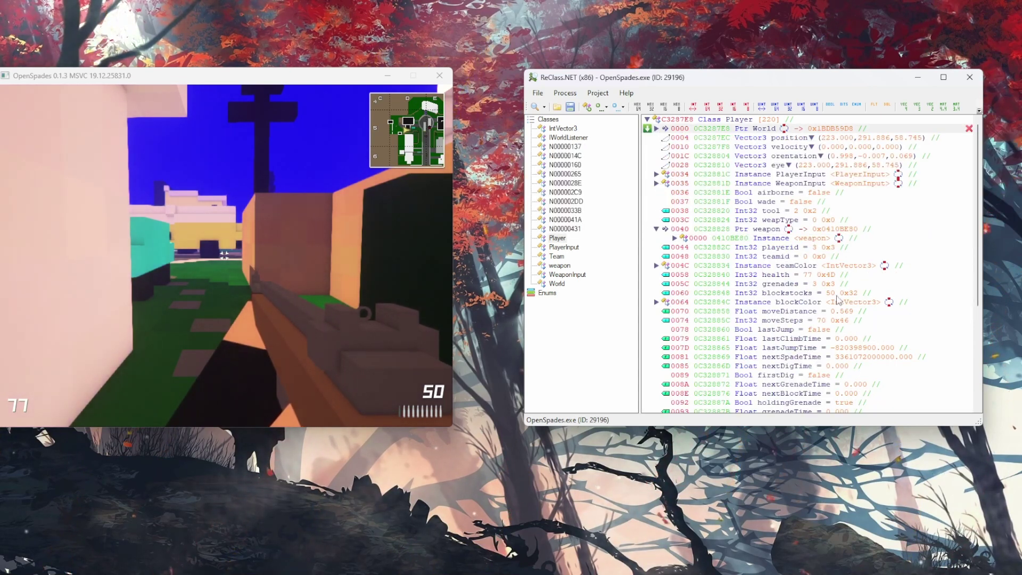
{"action": "left_click", "coordinate": [809, 276]}
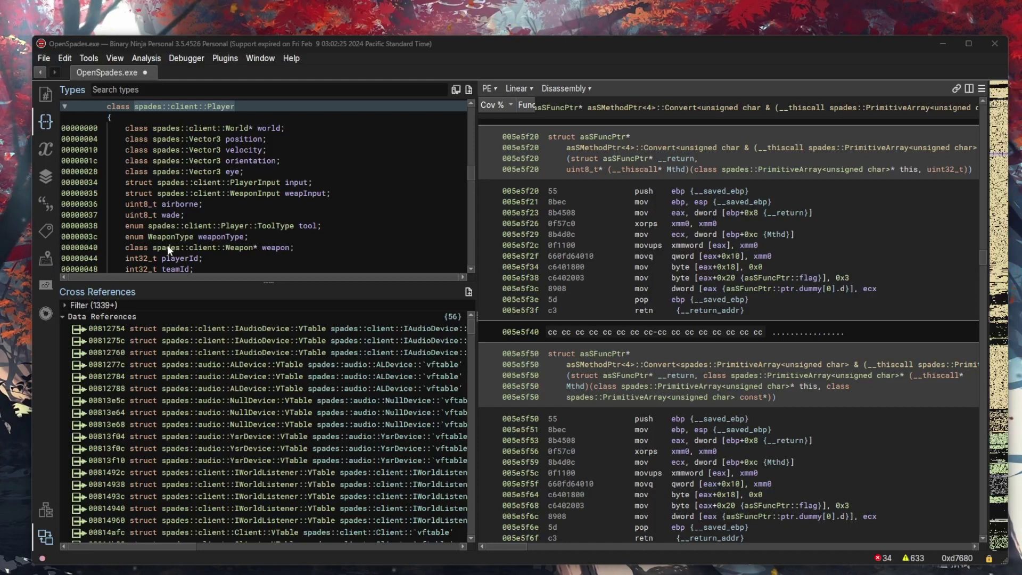
Step: In Binary Ninja, follow the Player class's weapon member to the spades::client::Weapon type and review its fields
{"action": "left_click", "coordinate": [279, 248]}
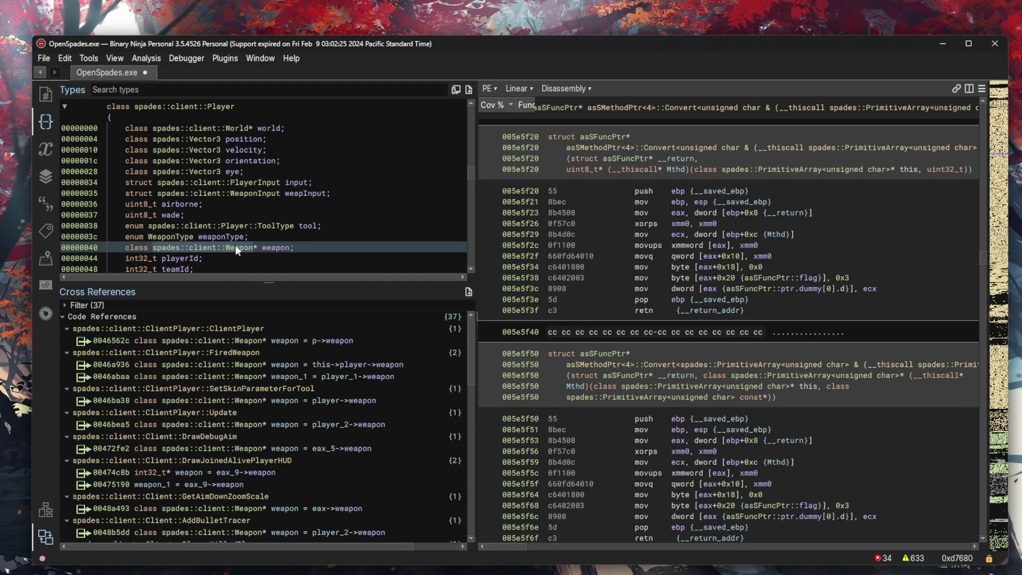
{"action": "double_click", "coordinate": [238, 247]}
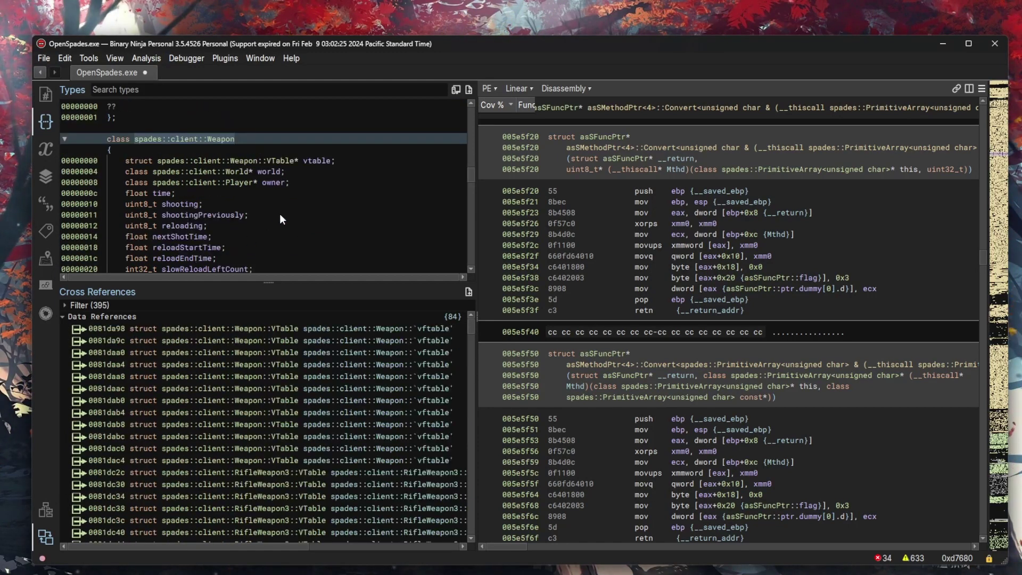
{"action": "scroll", "coordinate": [282, 209], "scroll_direction": "down", "scroll_amount": 2}
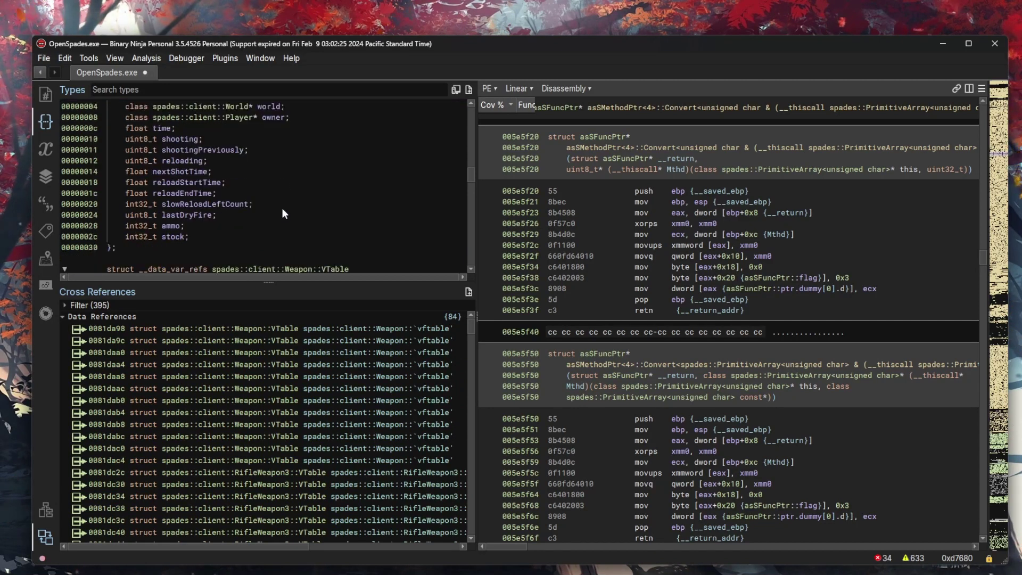
{"action": "scroll", "coordinate": [282, 209], "scroll_direction": "up", "scroll_amount": 1}
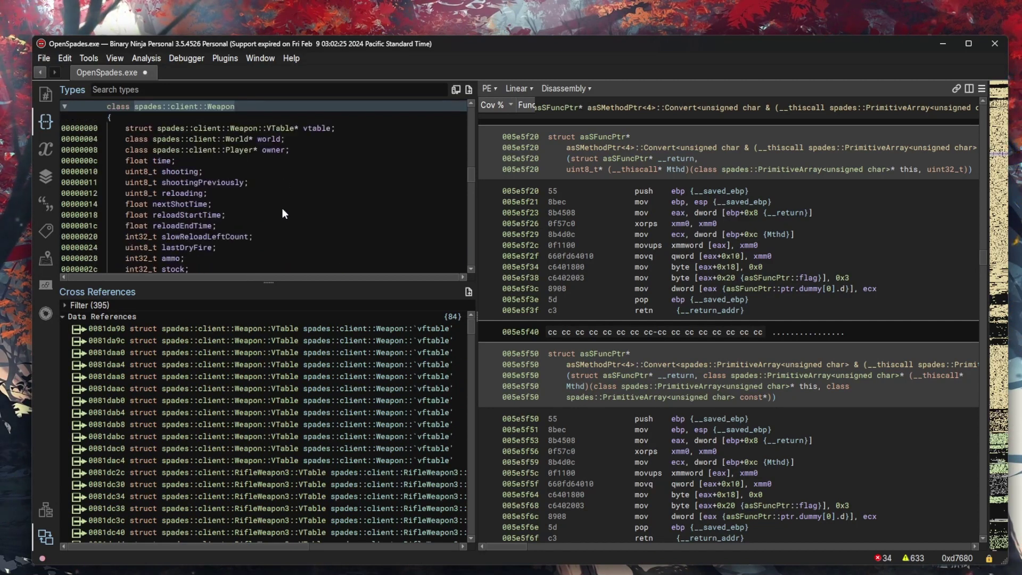
Step: Follow the Weapon class's vtable member to the Weapon::VTable type and review its virtual functions
{"action": "left_click", "coordinate": [310, 131]}
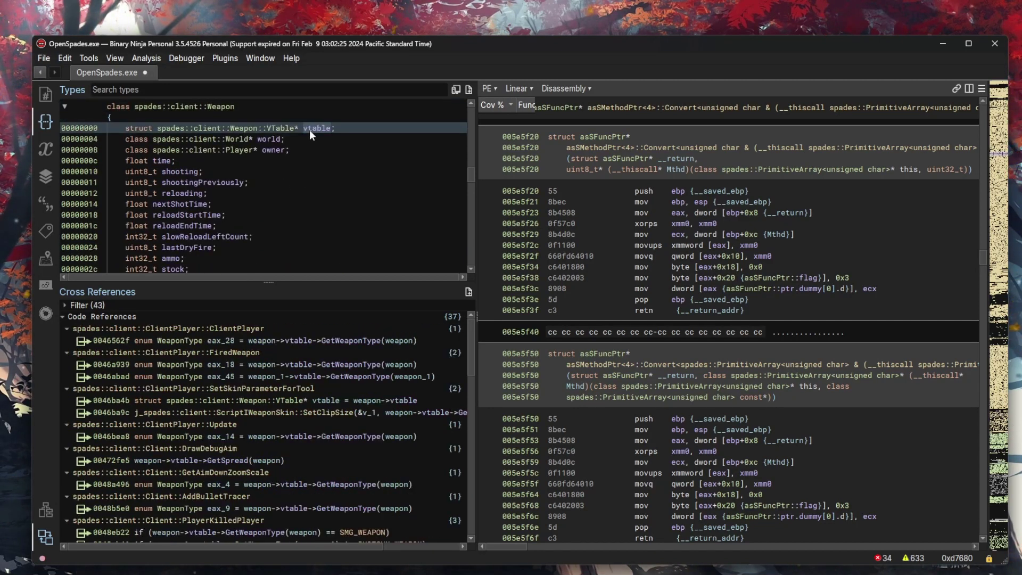
{"action": "double_click", "coordinate": [277, 128]}
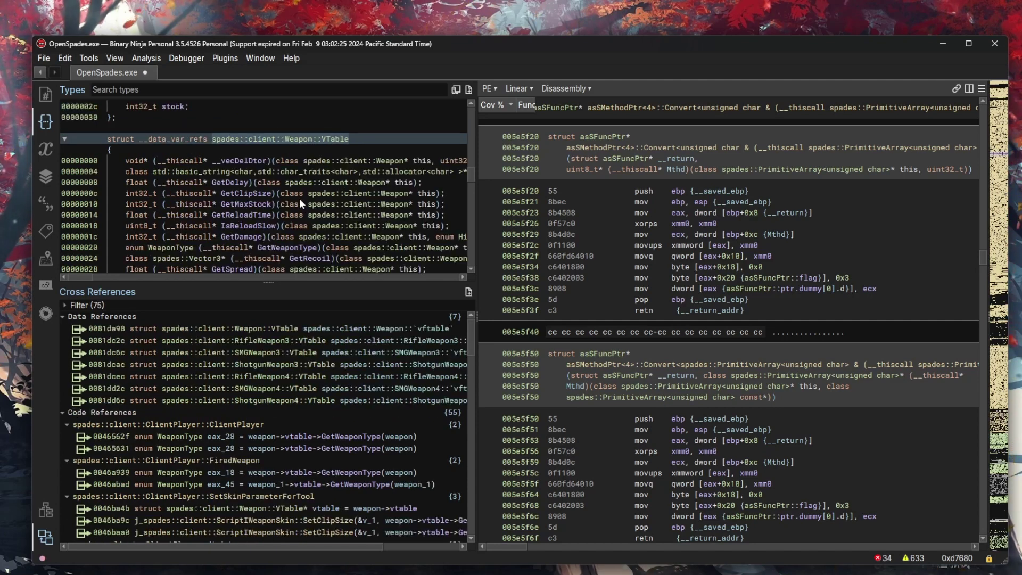
{"action": "scroll", "coordinate": [299, 198], "scroll_direction": "down", "scroll_amount": 1}
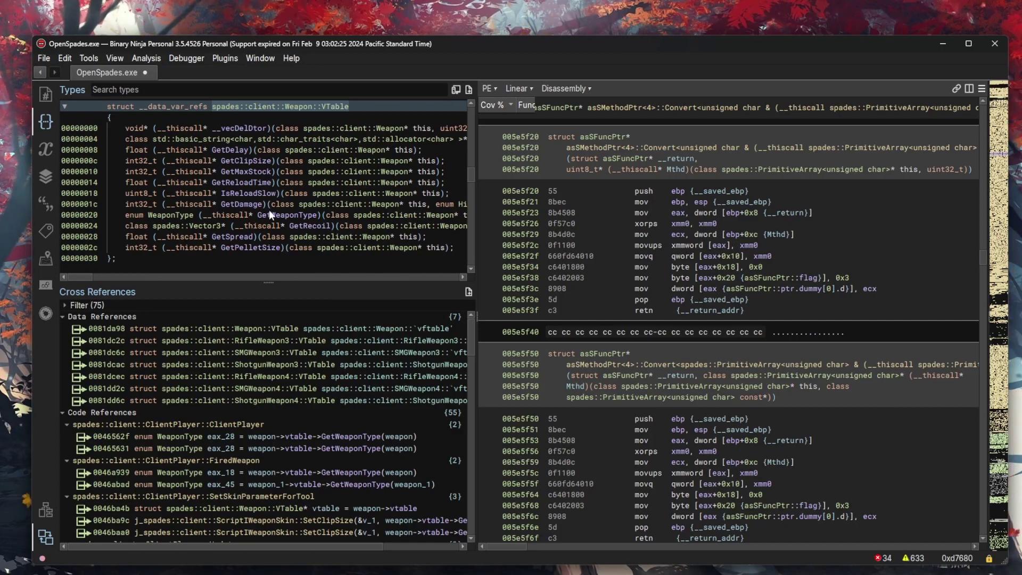
Step: Examine the cross references of the GetRecoil virtual function and go to the RifleWeapon3::VTable.GetRecoil reference
{"action": "left_click", "coordinate": [308, 225]}
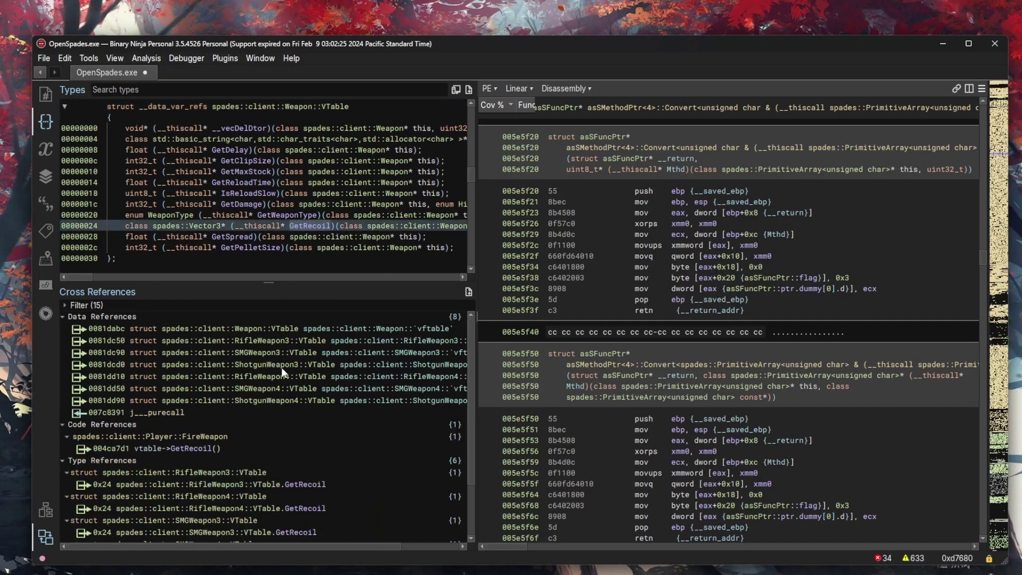
{"action": "scroll", "coordinate": [282, 371], "scroll_direction": "down", "scroll_amount": 2}
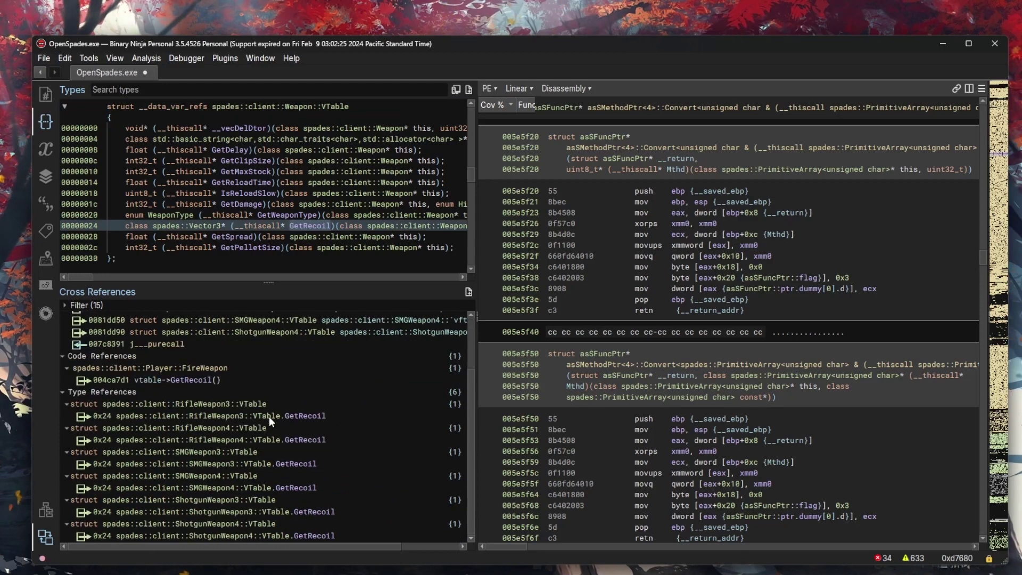
{"action": "left_click", "coordinate": [229, 414]}
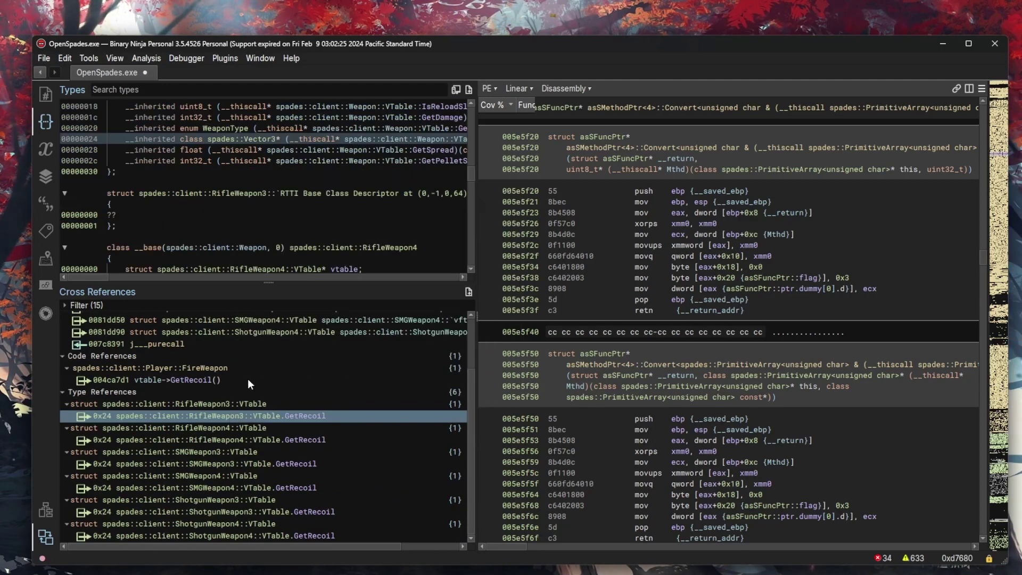
Step: In the symbols list filtered by GetRec, locate spades::client::RifleWeapon3::GetRecoil and go to its disassembly
{"action": "left_click", "coordinate": [45, 94]}
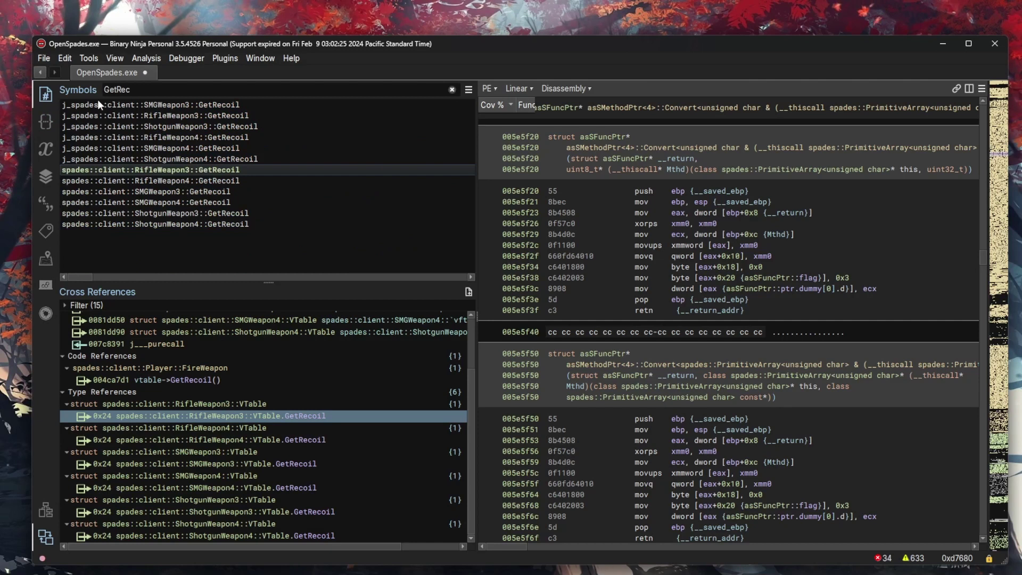
{"action": "left_click", "coordinate": [139, 91]}
{"action": "double_click", "coordinate": [137, 91]}
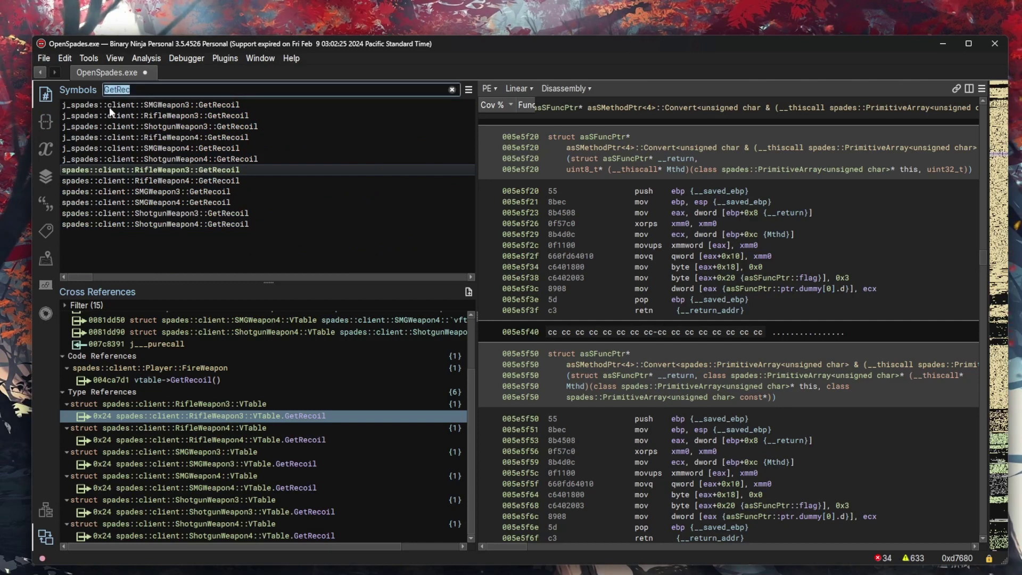
{"action": "left_click", "coordinate": [164, 168]}
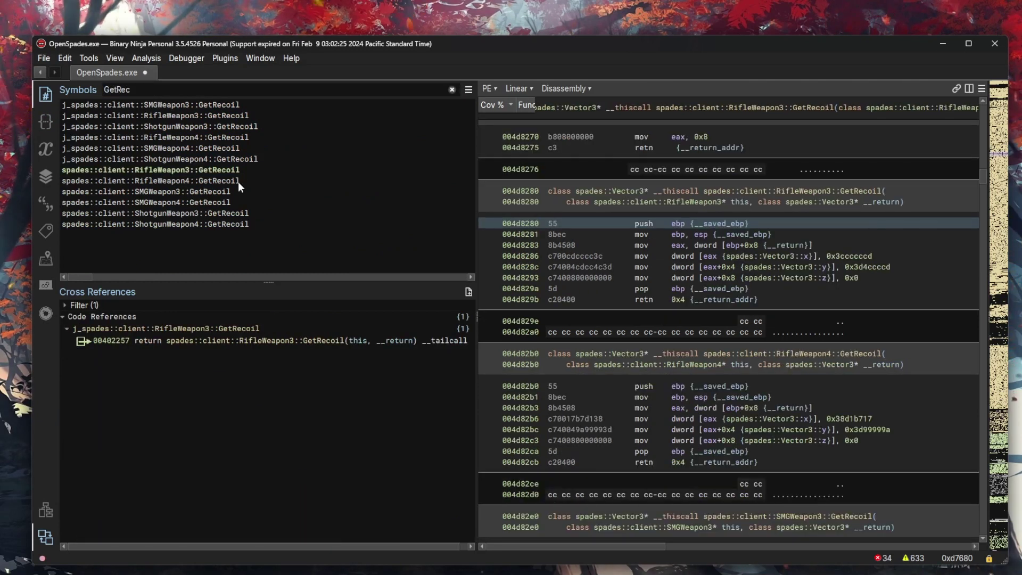
Step: Display the constant assigned to Vector3::x in RifleWeapon3::GetRecoil as a float and switch the code view to Pseudo C
{"action": "left_click", "coordinate": [844, 257]}
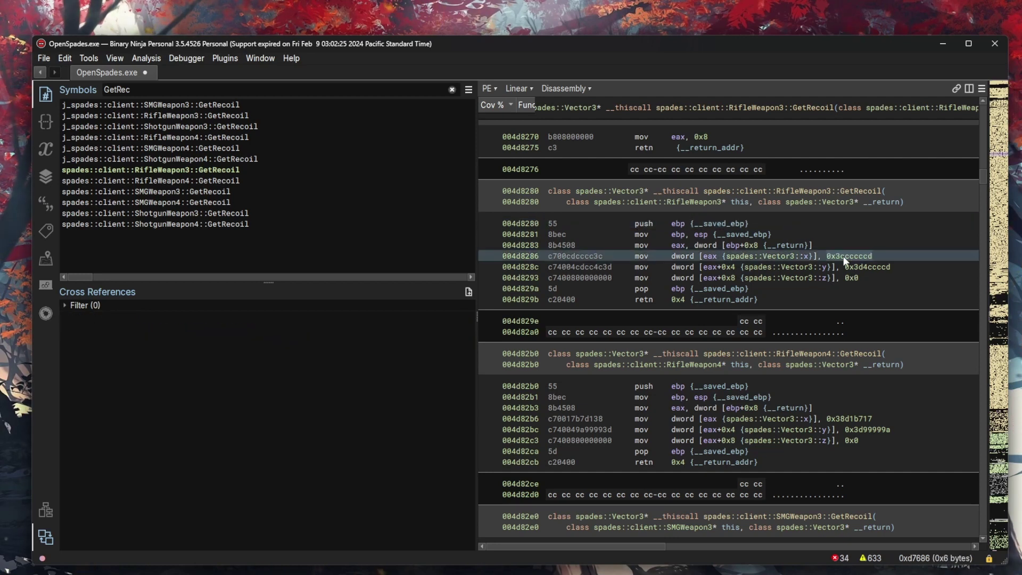
{"action": "right_click", "coordinate": [843, 257]}
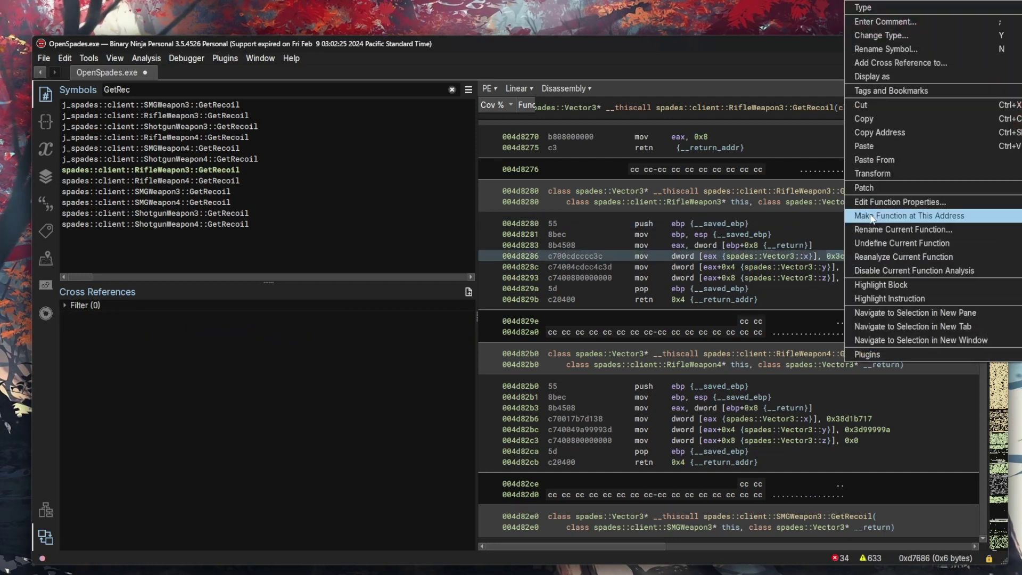
{"action": "mouse_move", "coordinate": [873, 79]}
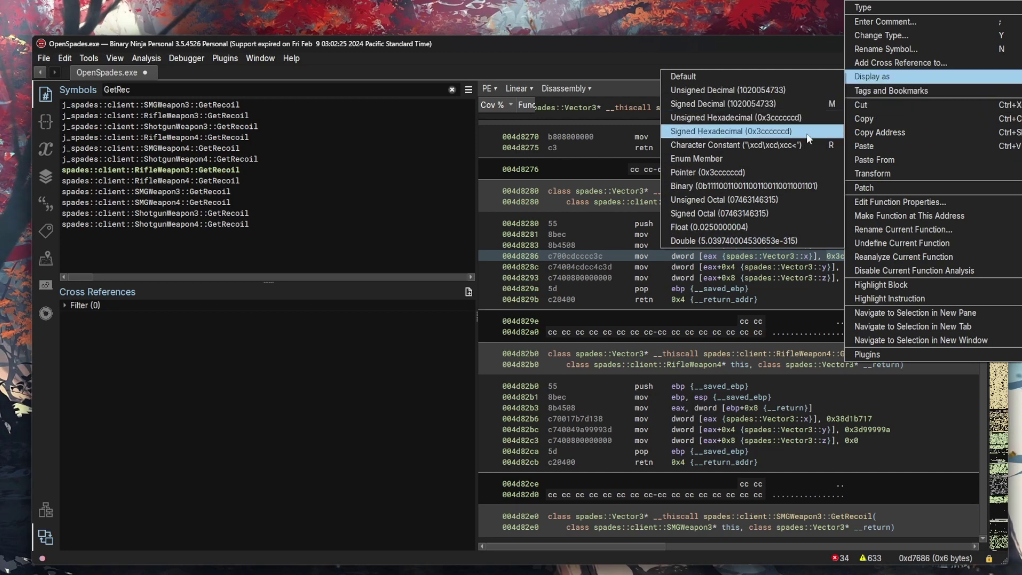
{"action": "left_click", "coordinate": [784, 227]}
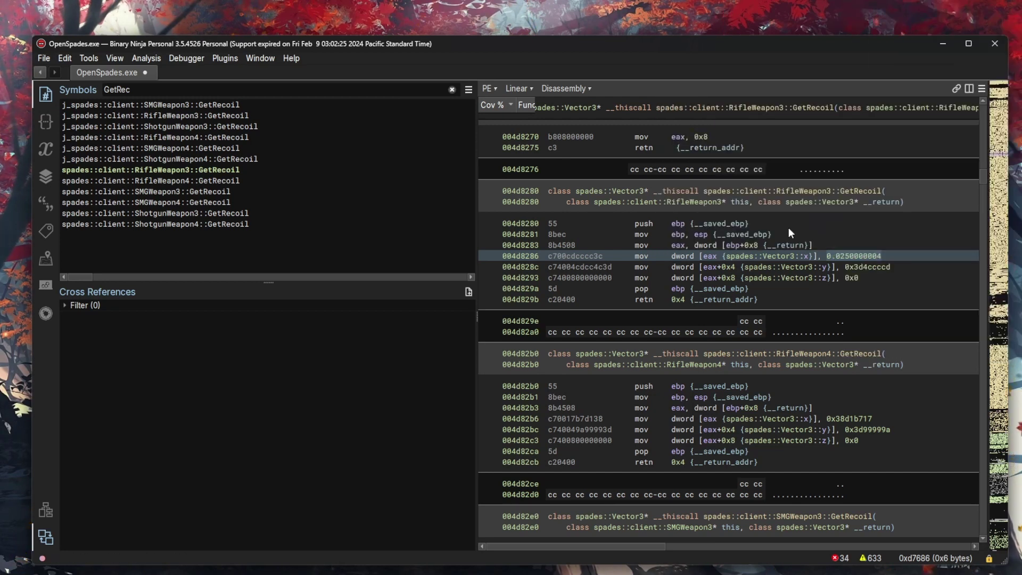
{"action": "left_click", "coordinate": [554, 90]}
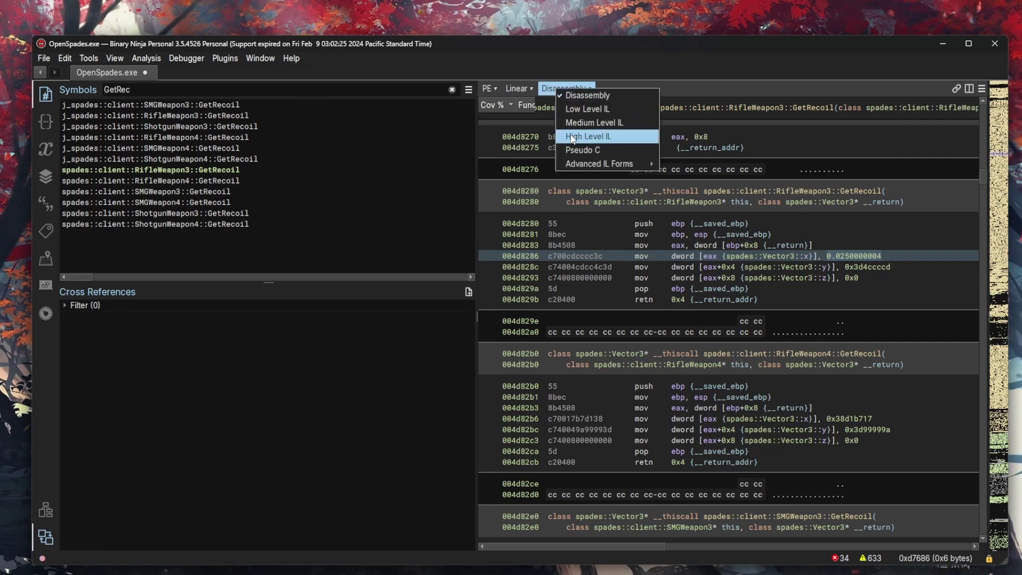
{"action": "left_click", "coordinate": [588, 150]}
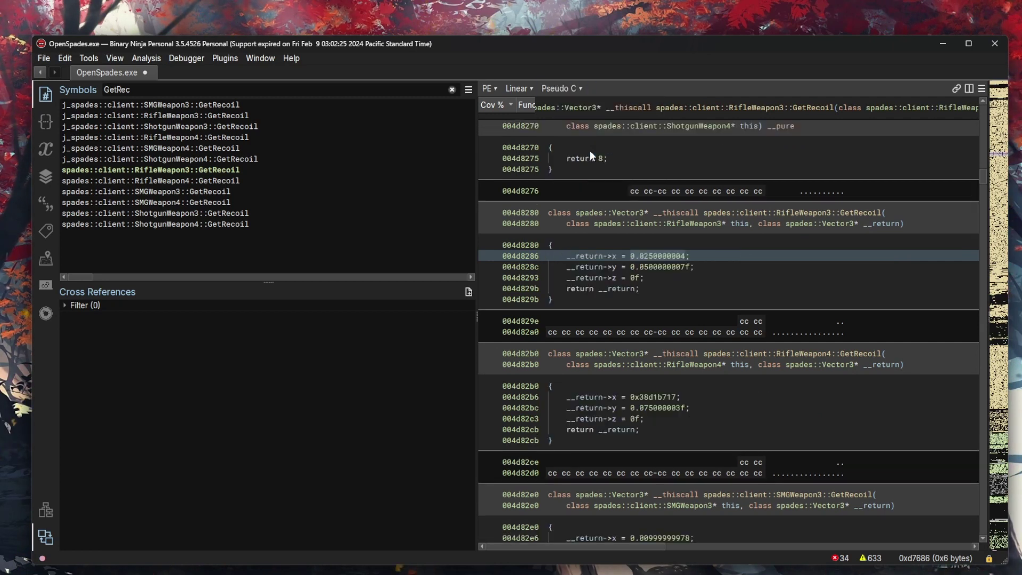